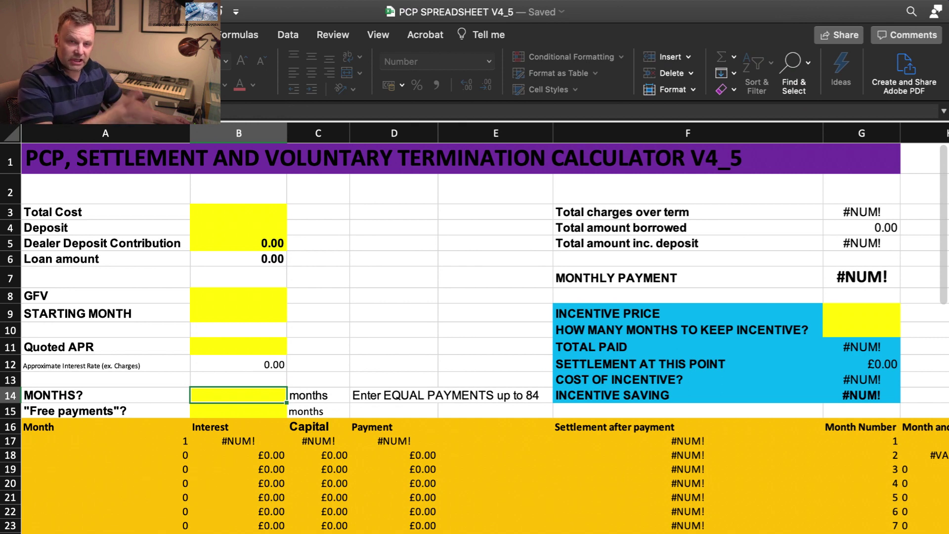
scroll(484, 326, "right", 2)
scroll(484, 326, "left", 2)
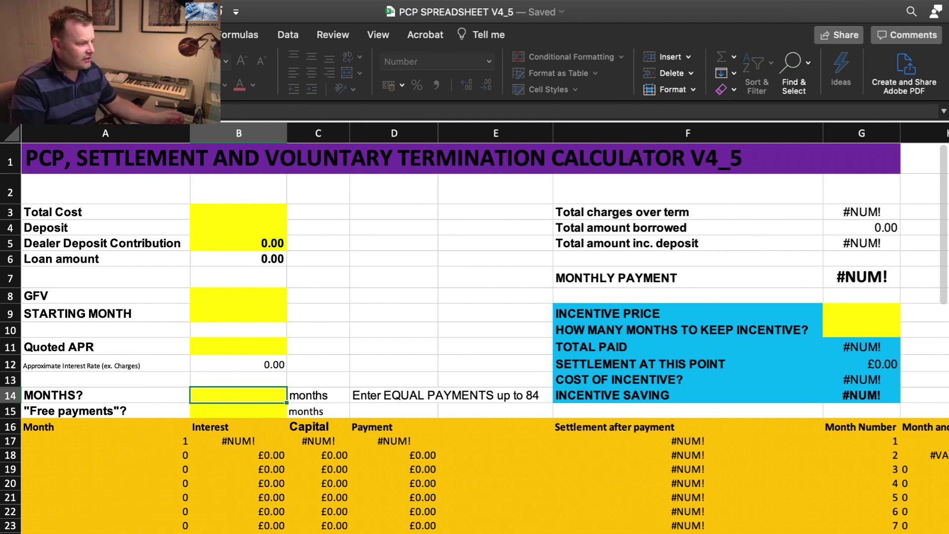
scroll(474, 326, "down", 5)
scroll(474, 326, "up", 5)
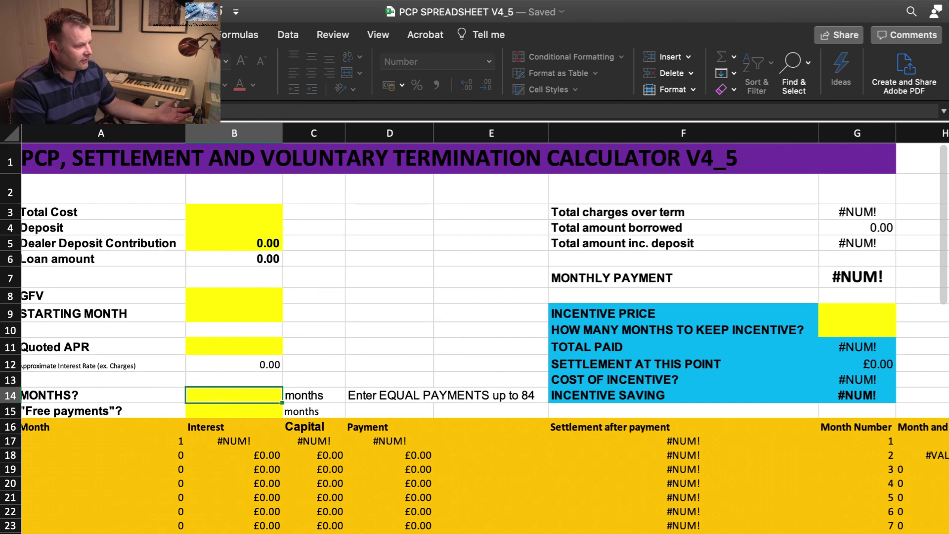
key("ctrl+Page_Down")
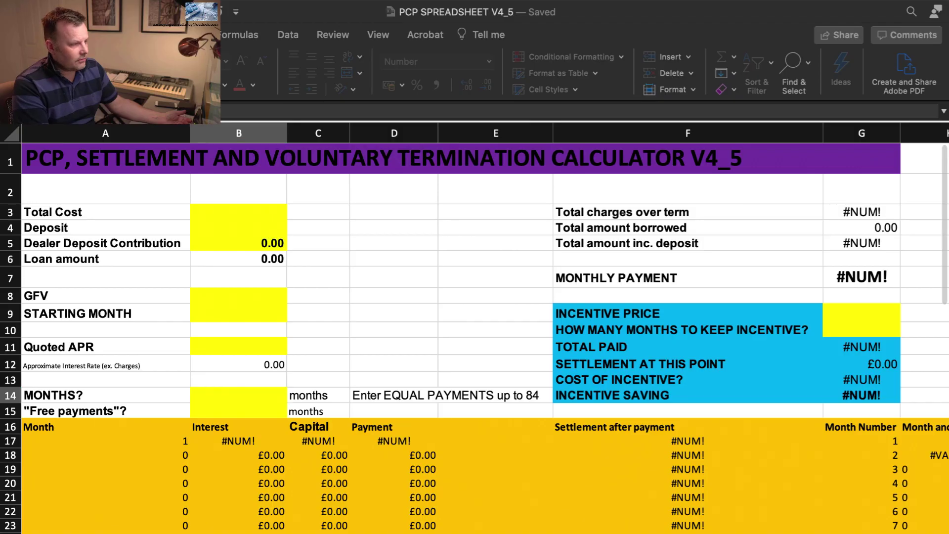
left_click(238, 394)
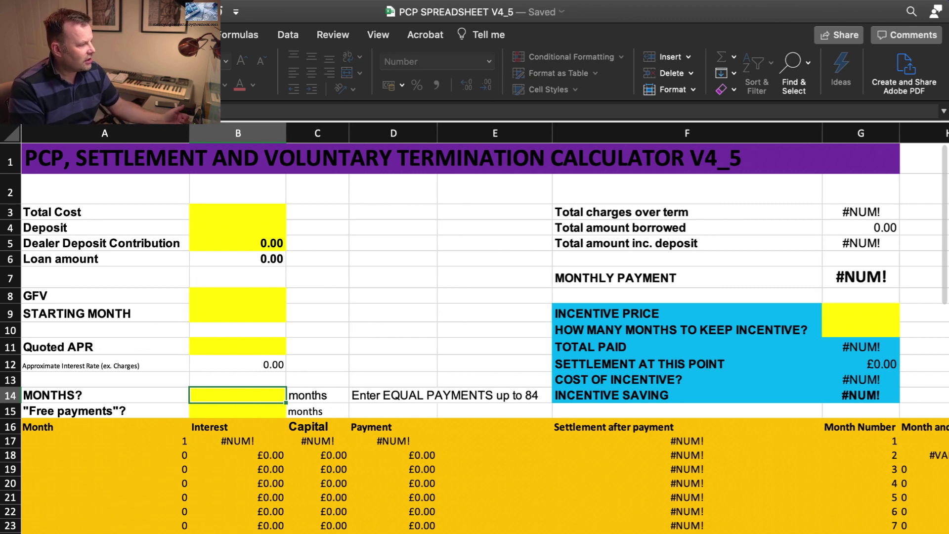
key("Return")
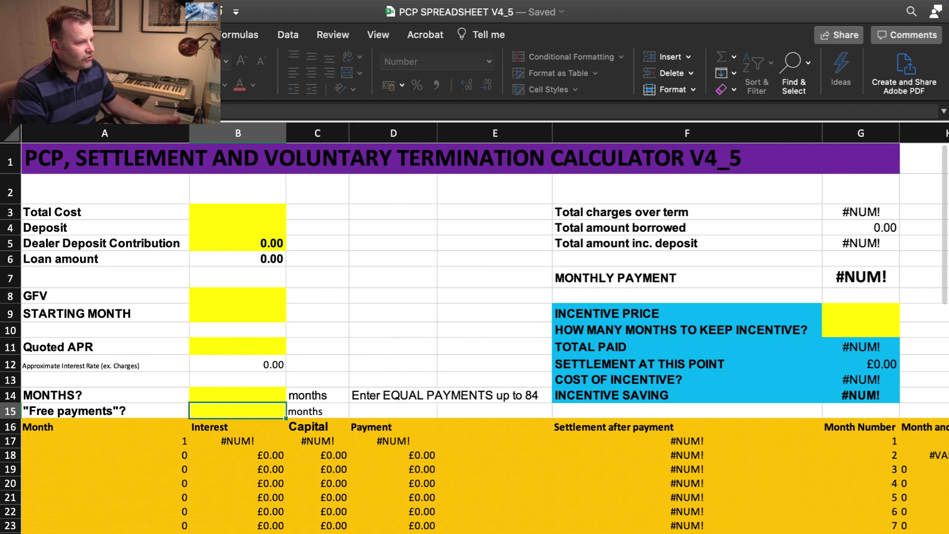
scroll(484, 326, "right", 1)
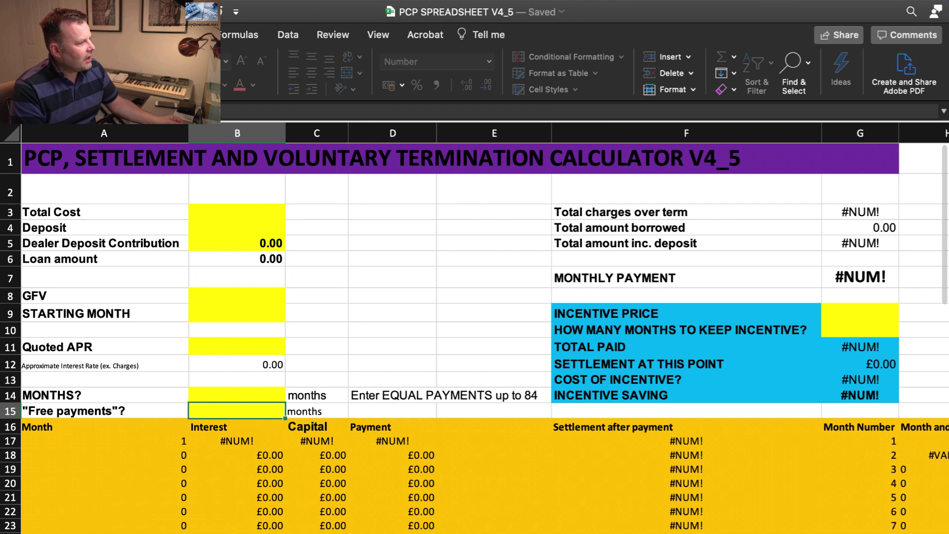
Step: Switch to the Motorpoint page for the BMW 8 Series Diesel Coupe and change its finance example from PCP to HP
left_click(237, 211)
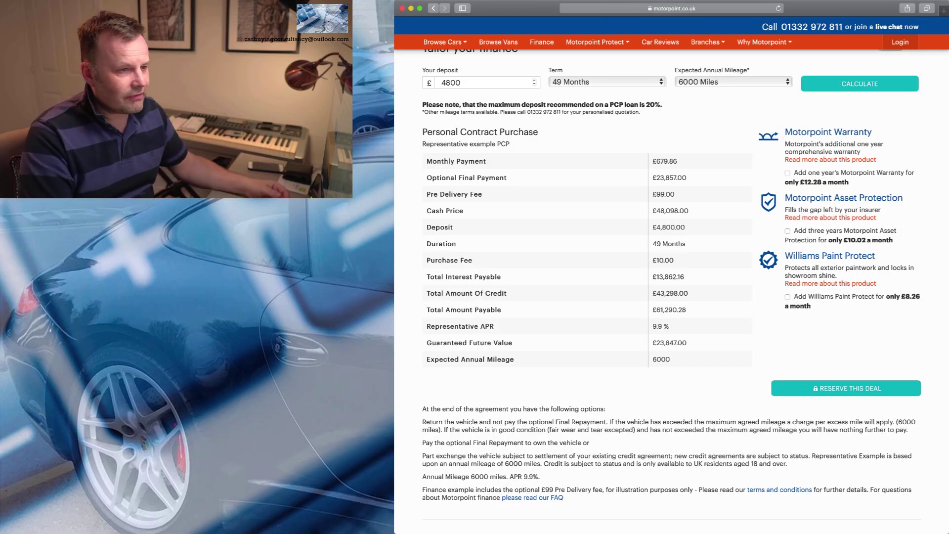
scroll(672, 291, "up", 5)
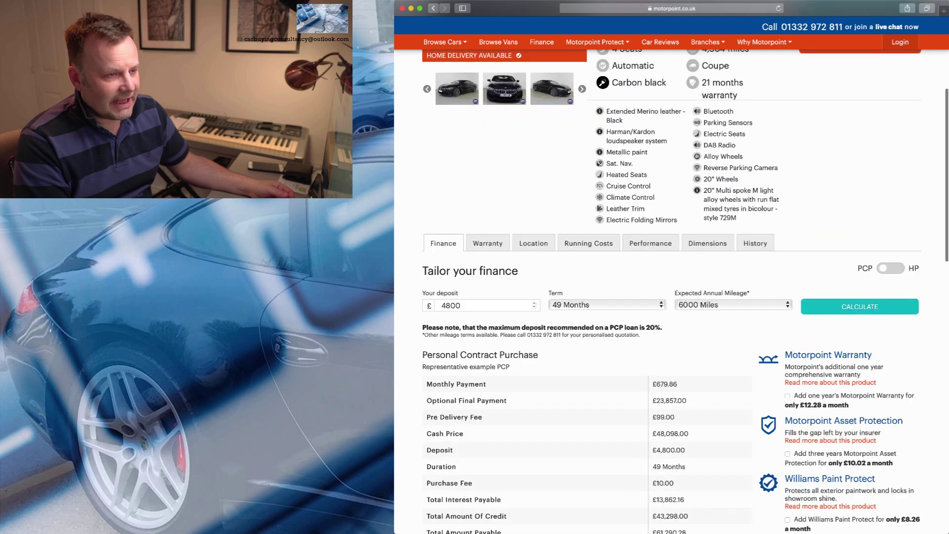
scroll(671, 291, "up", 5)
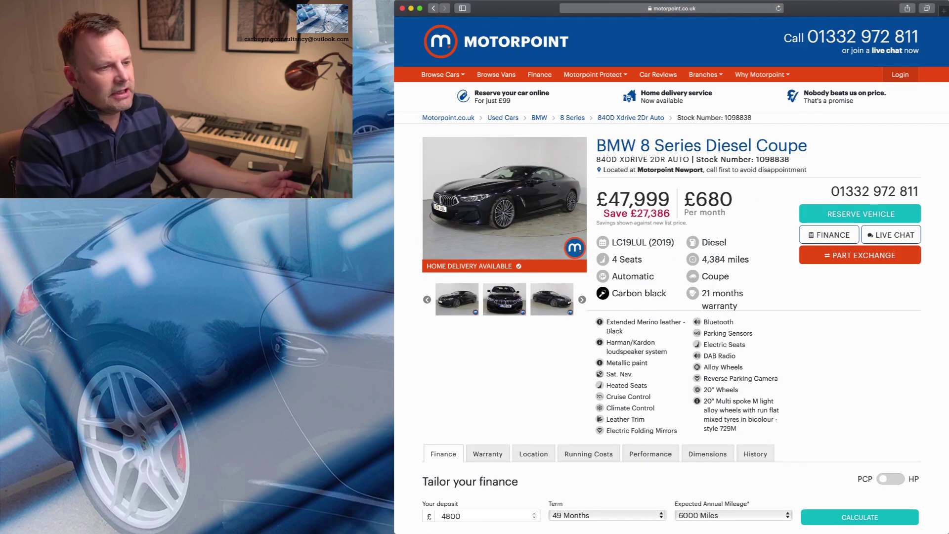
scroll(671, 292, "down", 5)
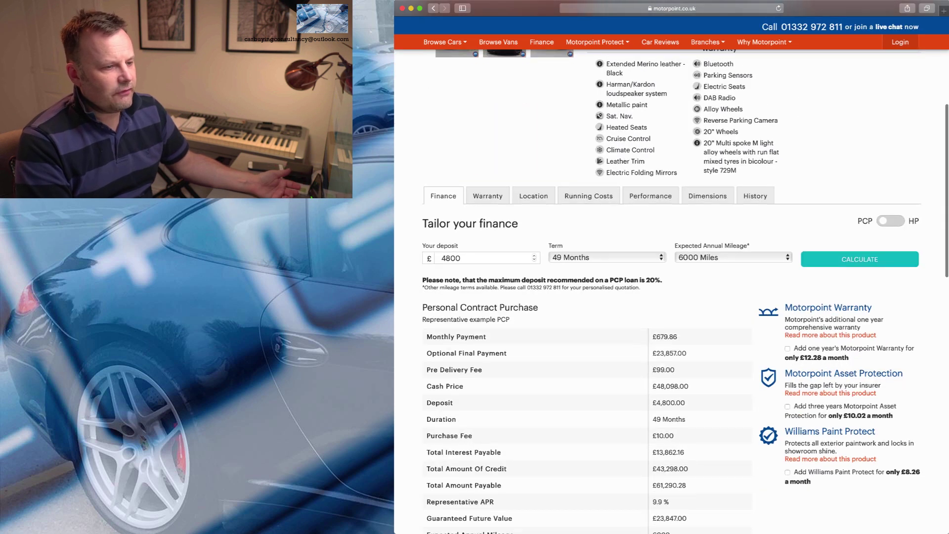
scroll(671, 291, "down", 4)
scroll(671, 292, "up", 2)
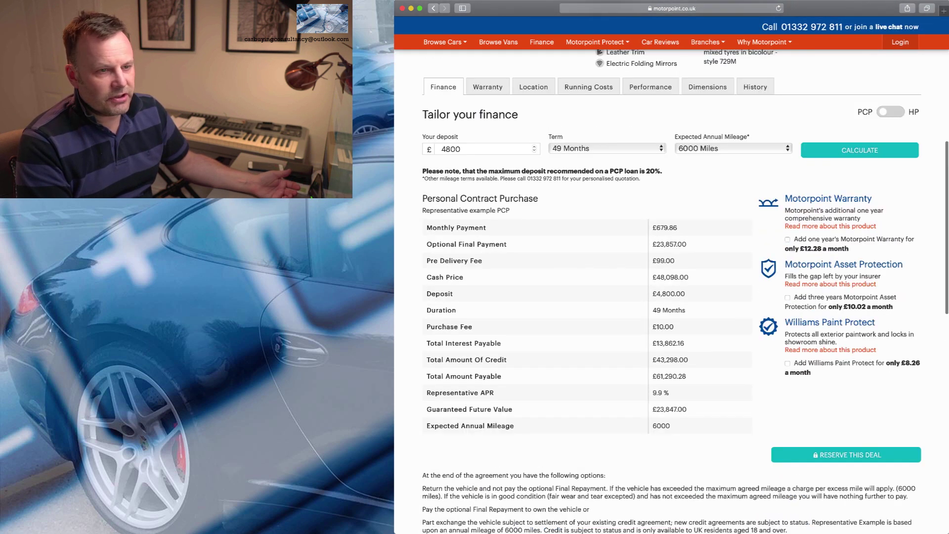
left_click(890, 111)
scroll(671, 292, "down", 2)
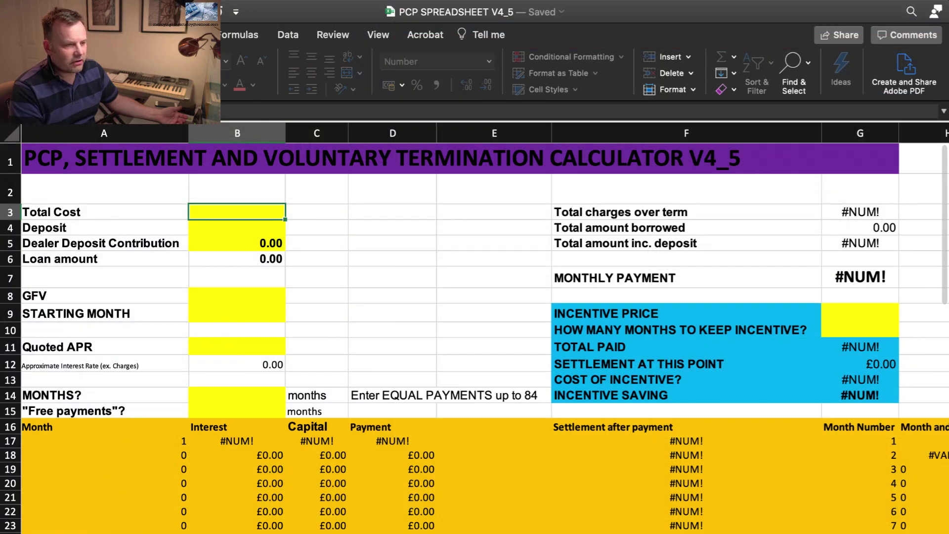
Step: Enter a total cost of 48098 and a deposit of 4800 in the PCP calculator spreadsheet
type("48098")
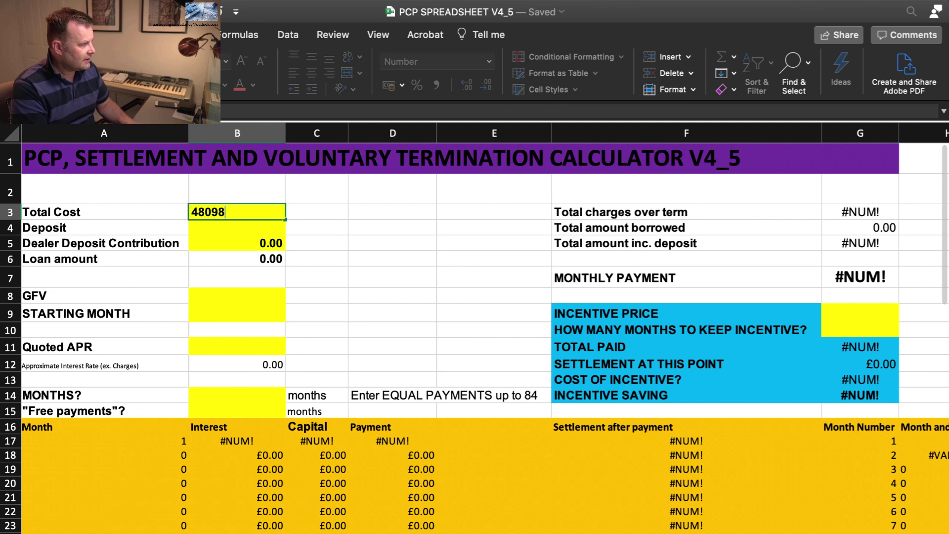
key("Return")
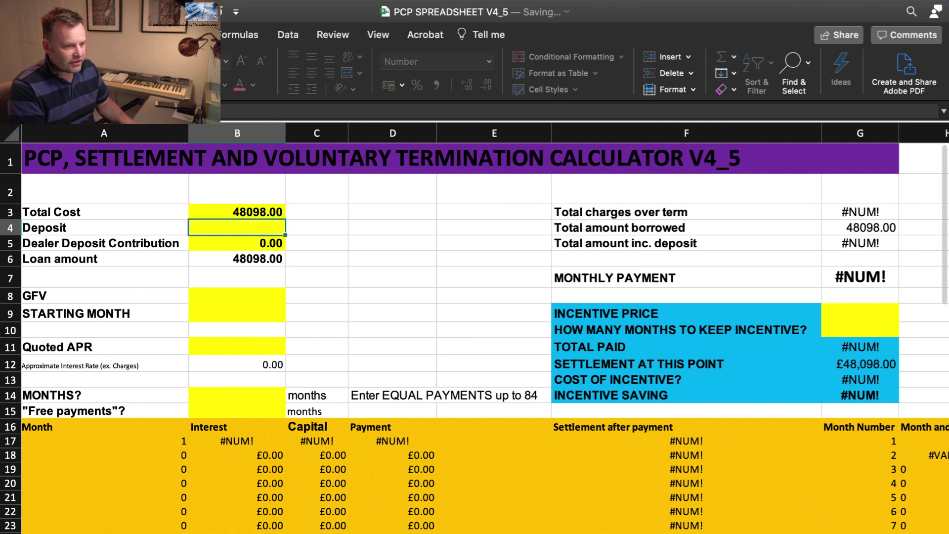
type("4800")
key("Return")
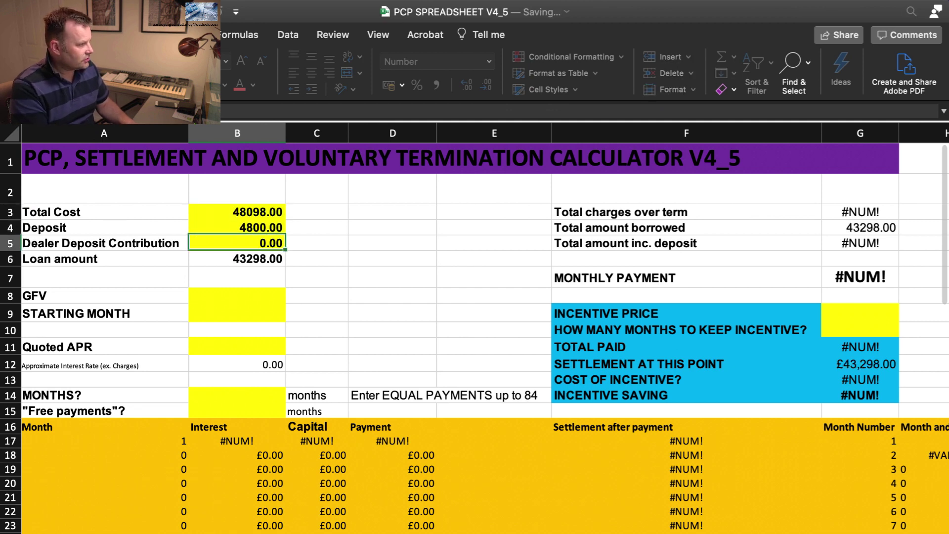
key("Return")
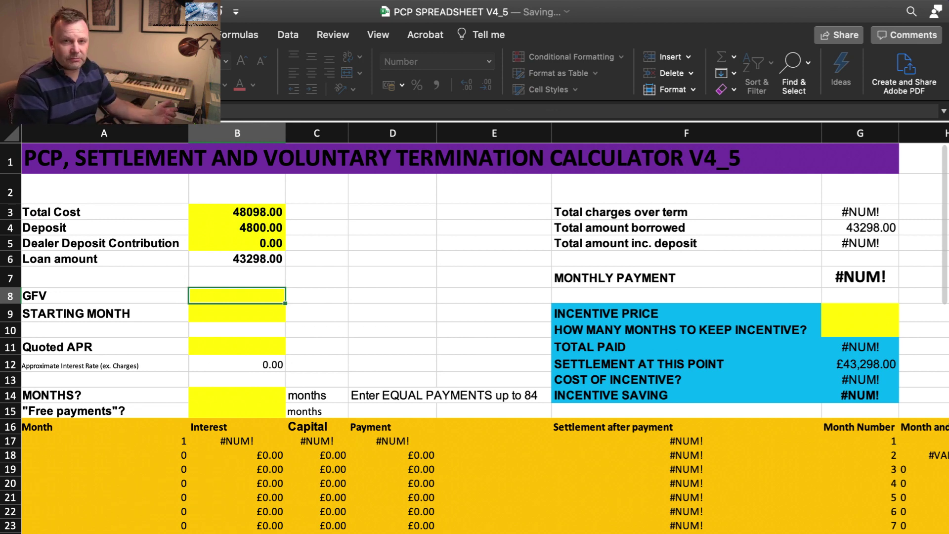
Step: Set the GFV to 0 and the starting month to July 2020
type("0")
key("Return")
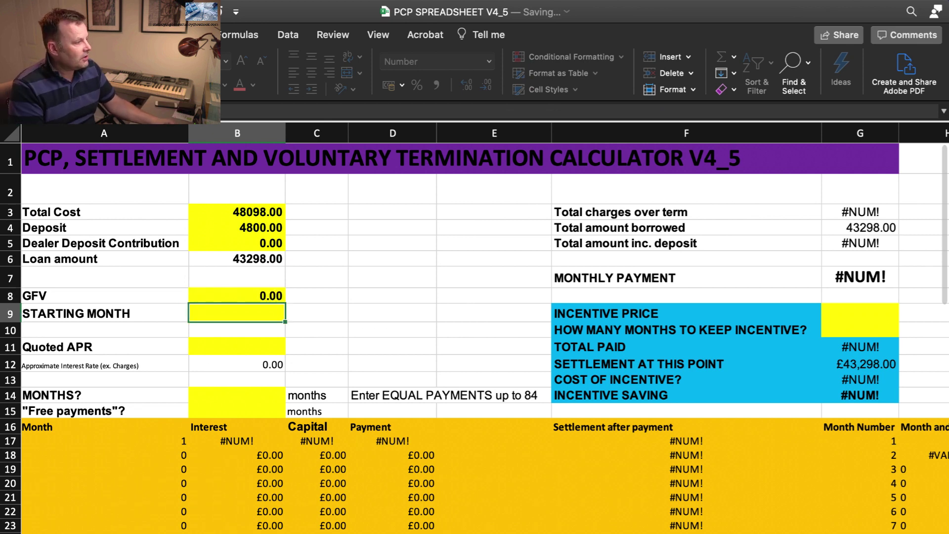
type("july ")
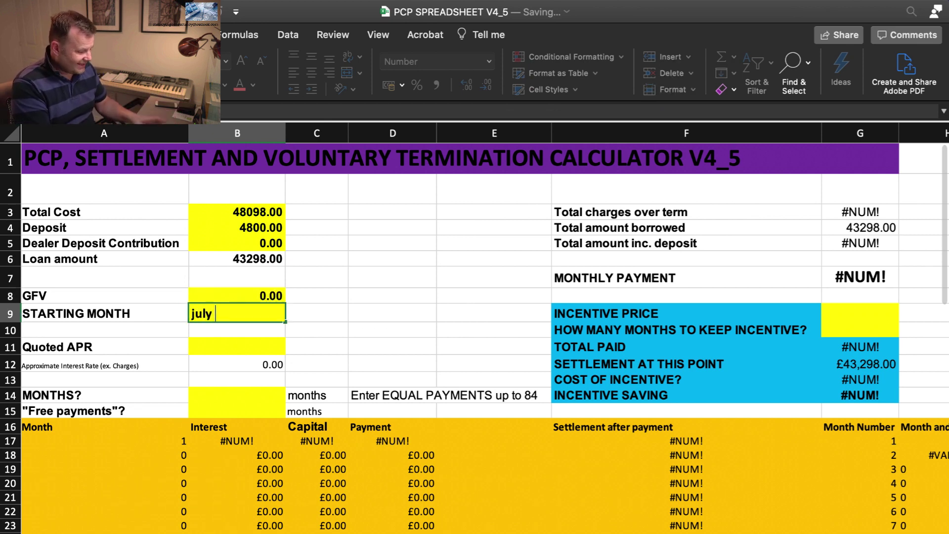
type("2020")
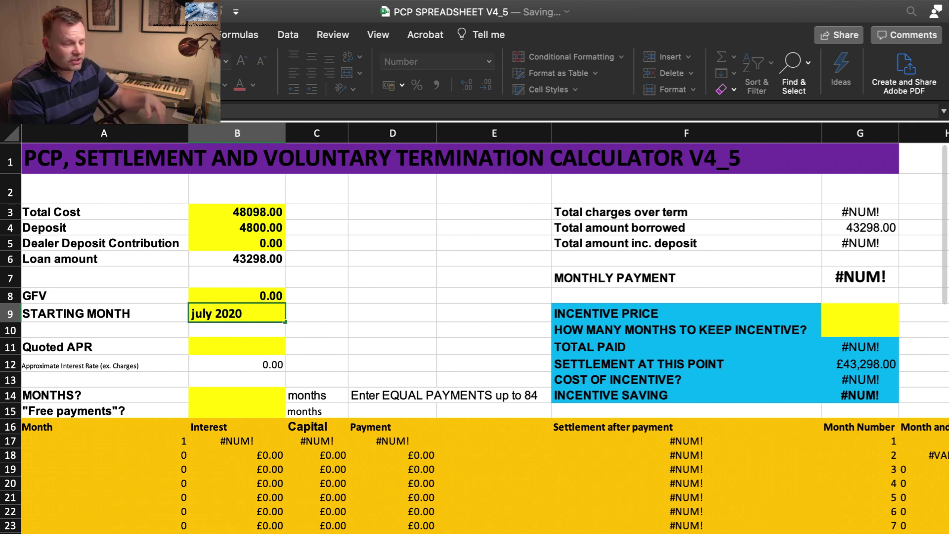
key("Return")
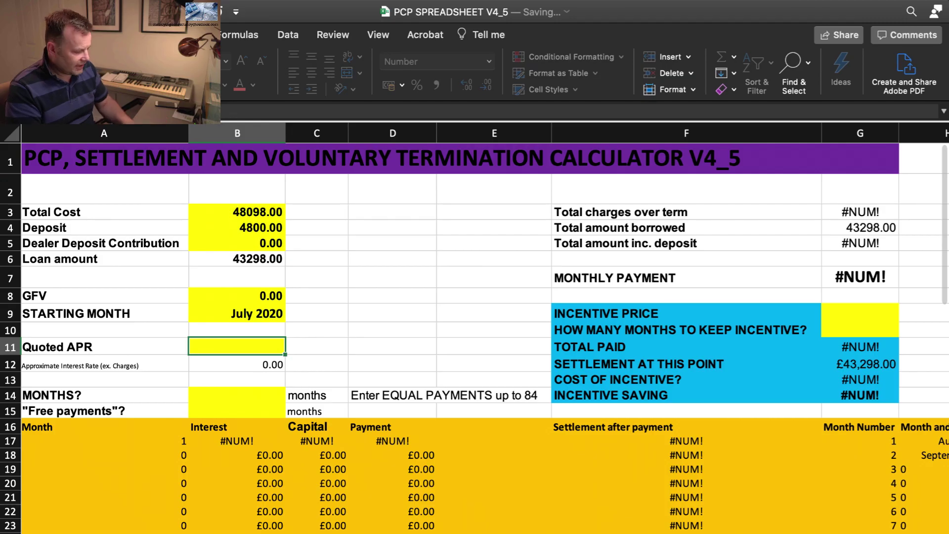
Step: Set the quoted APR to 9.9 and the term to 60 months for comparison with the Motorpoint HP quote
type("9.9")
key("Return")
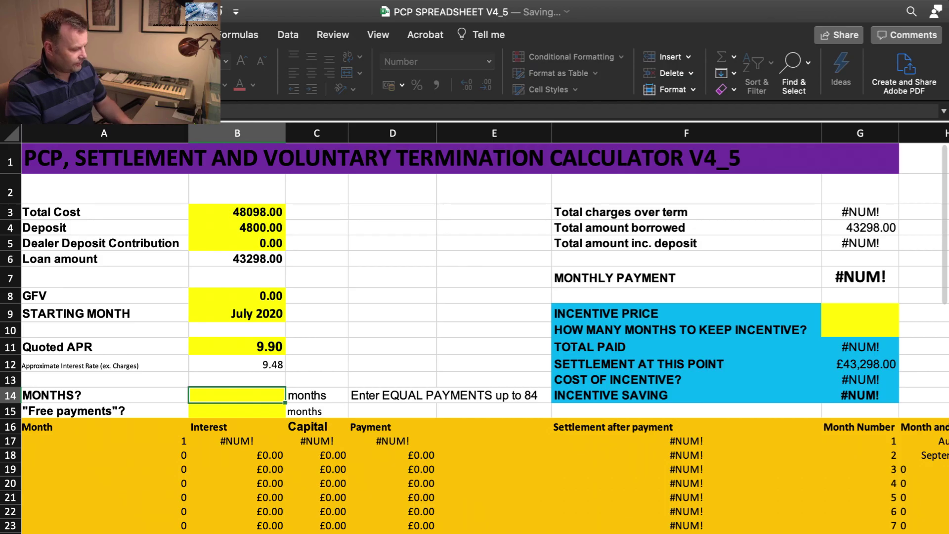
type("60")
key("Return")
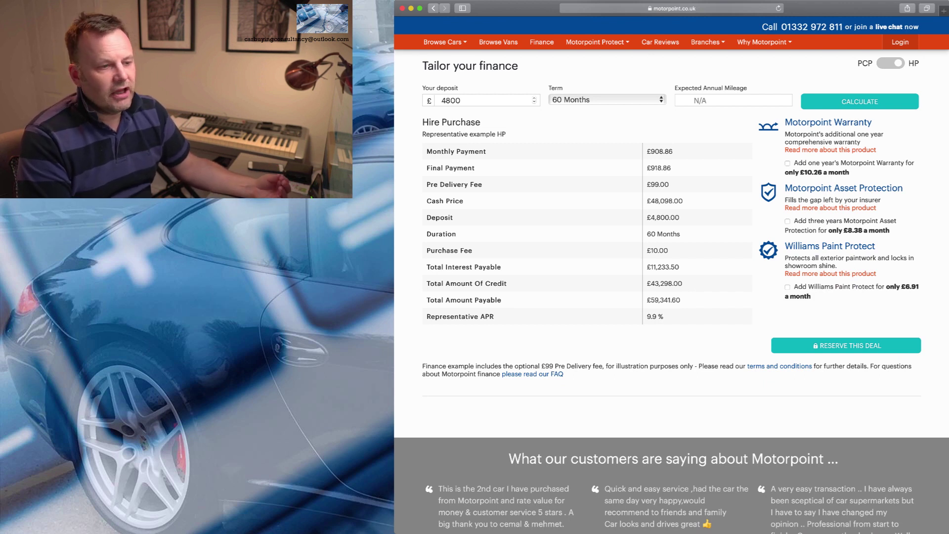
scroll(671, 267, "down", 1)
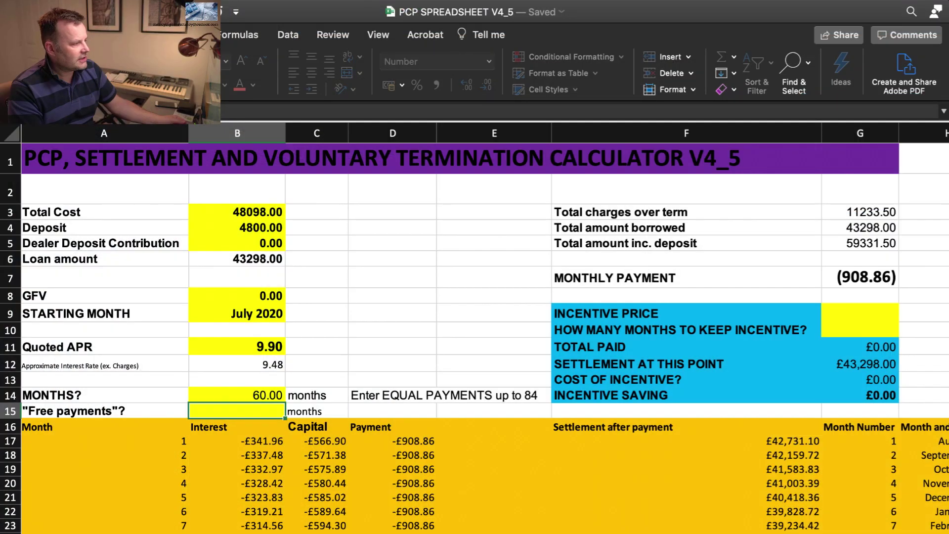
Step: Set the GFV to 23847 to turn the calculation into a PCP deal
left_click(237, 211)
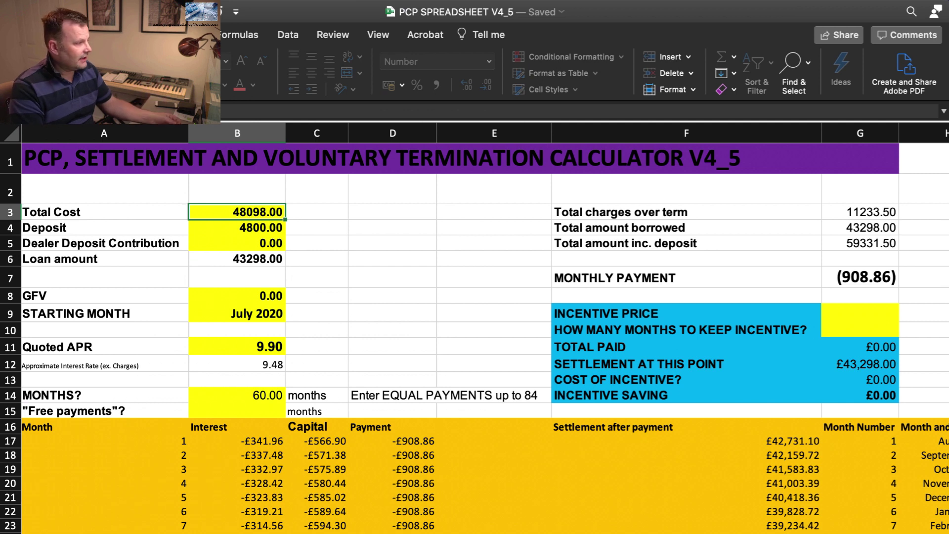
key("Down")
key("Down")
key("Down")
key("Down")
key("Down")
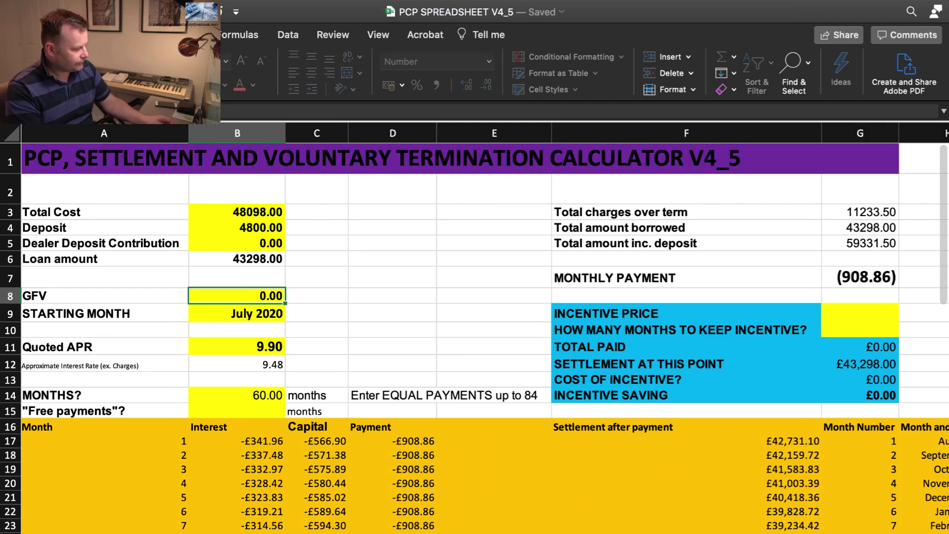
type("23847")
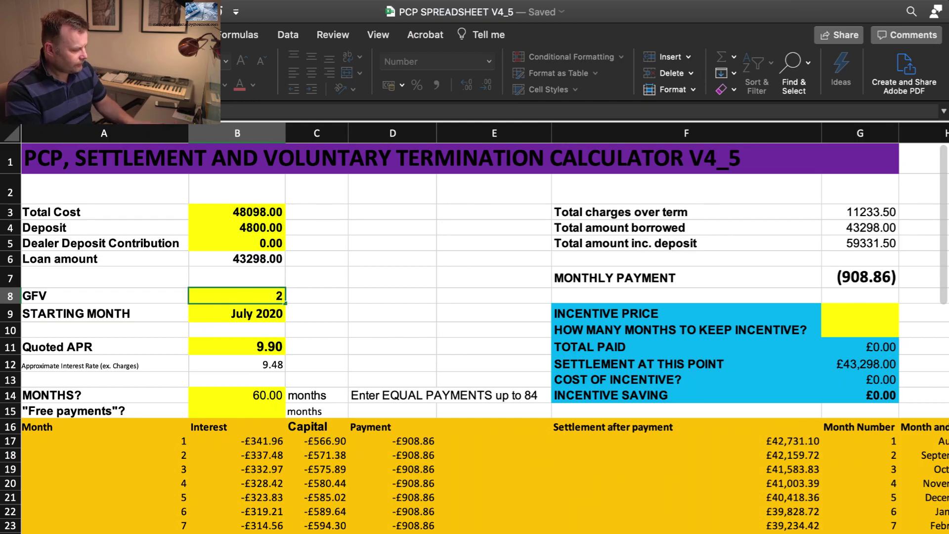
key("Return")
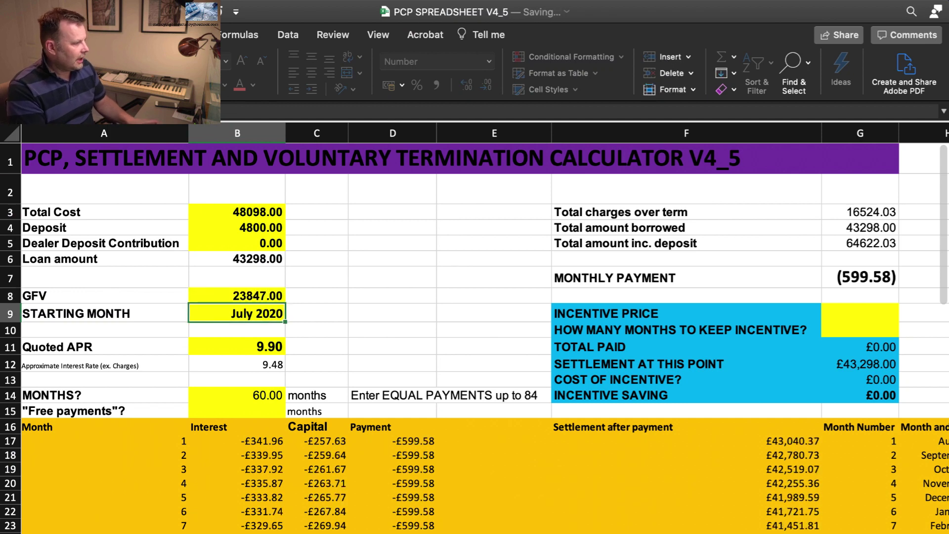
Step: Set the number of equal monthly payments to 48
left_click(237, 346)
left_click(237, 395)
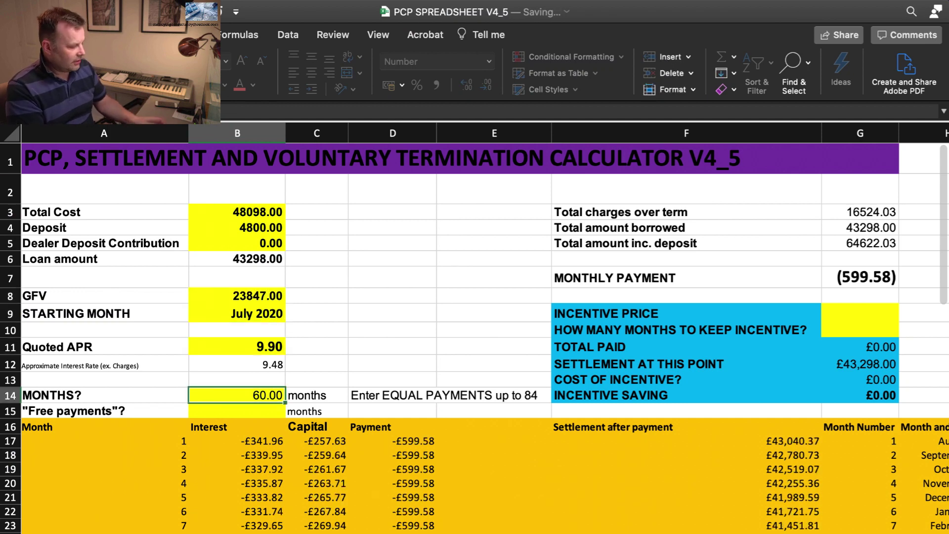
type("48")
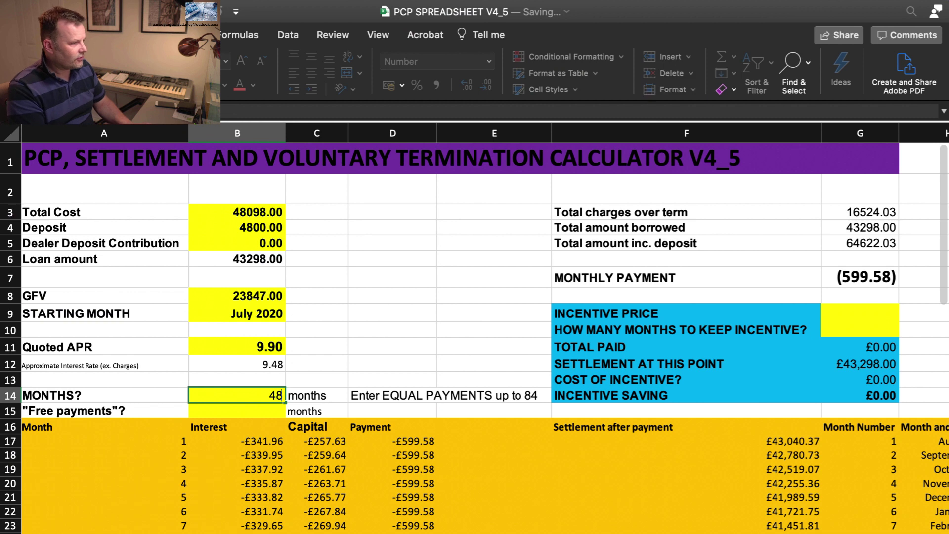
key("Return")
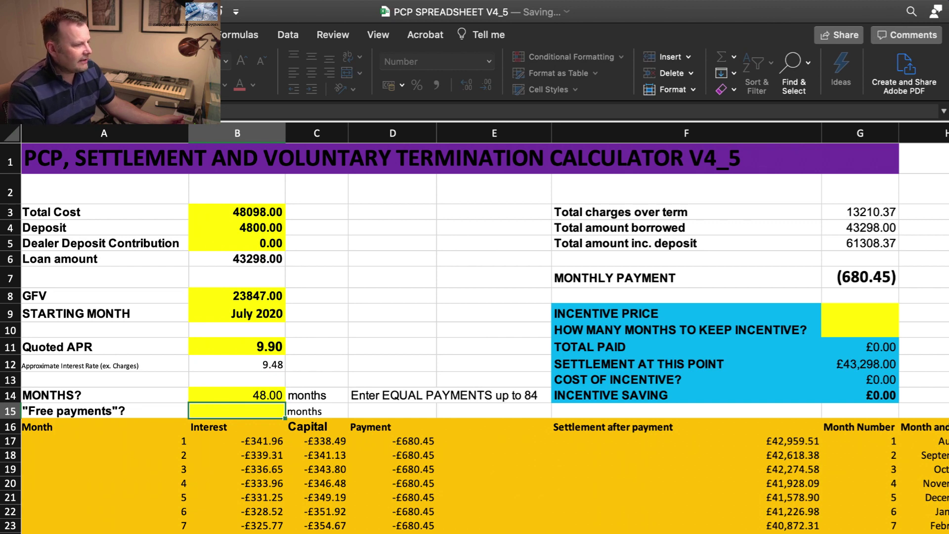
Step: Examine the interest, capital and settlement figures in the payment schedule through month 48
scroll(475, 336, "down", 15)
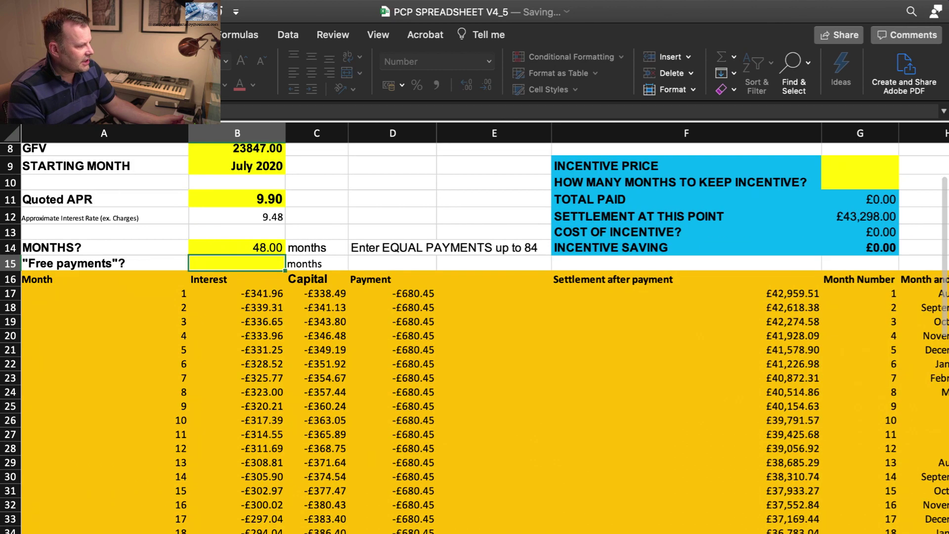
scroll(474, 336, "down", 1)
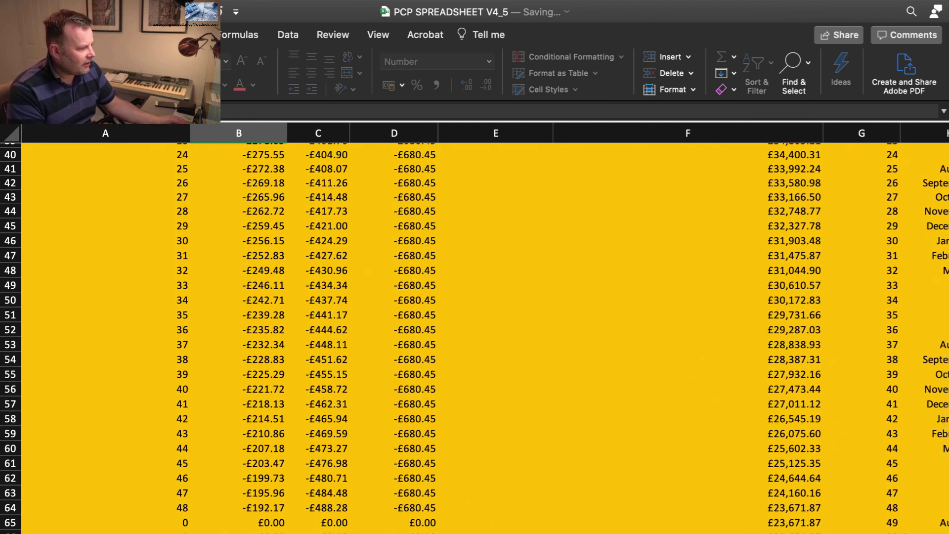
scroll(474, 336, "up", 15)
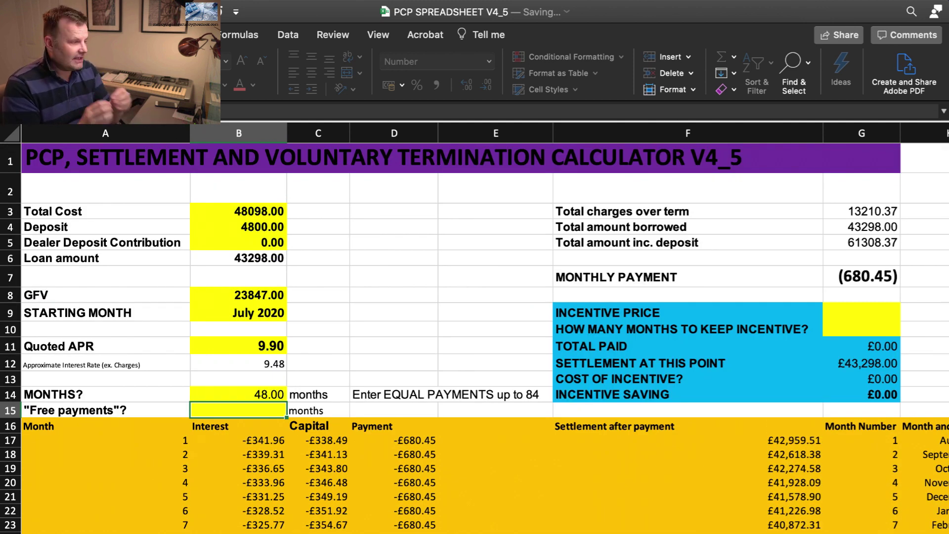
scroll(475, 223, "down", 1)
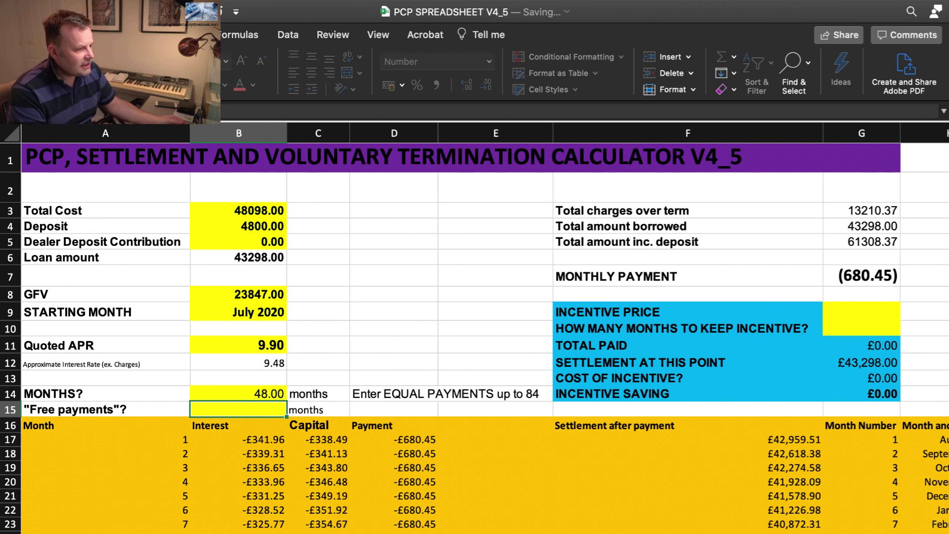
scroll(474, 336, "down", 15)
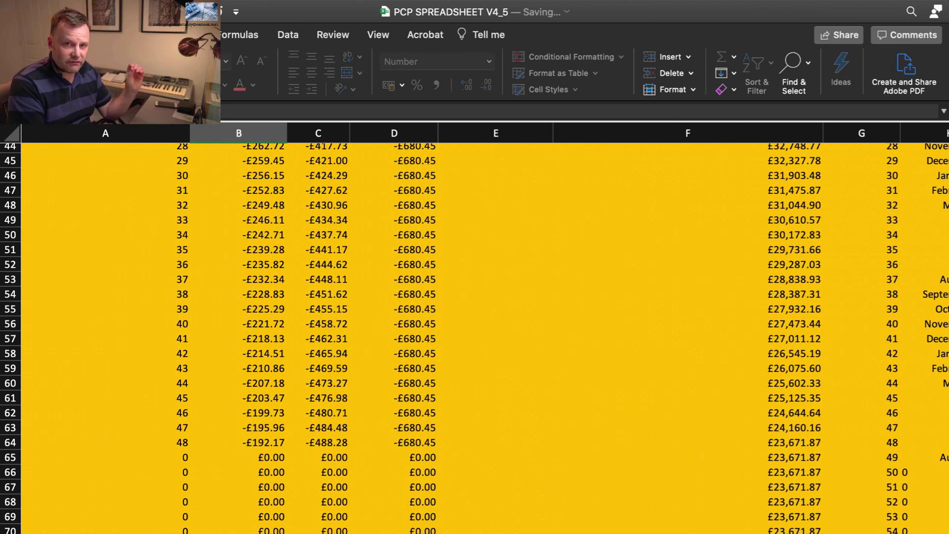
key("Delete")
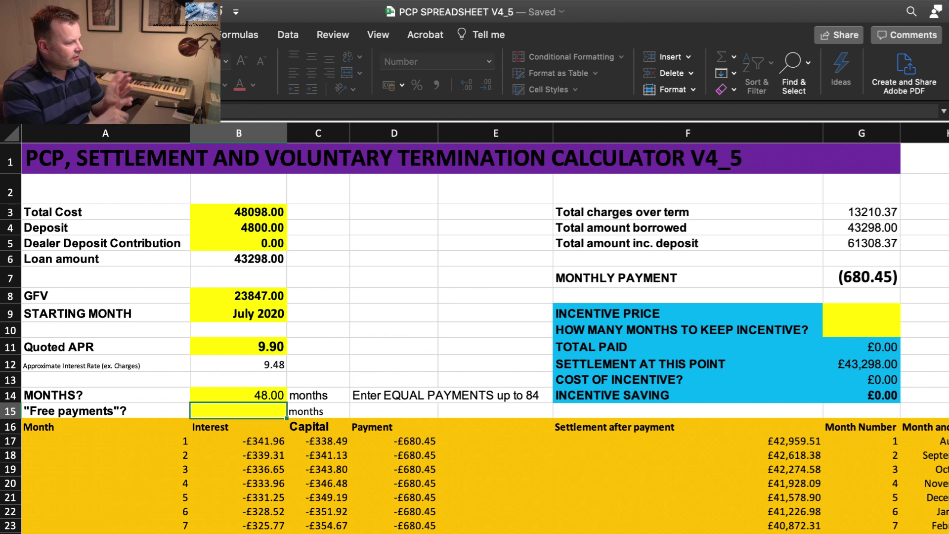
scroll(484, 326, "right", 1)
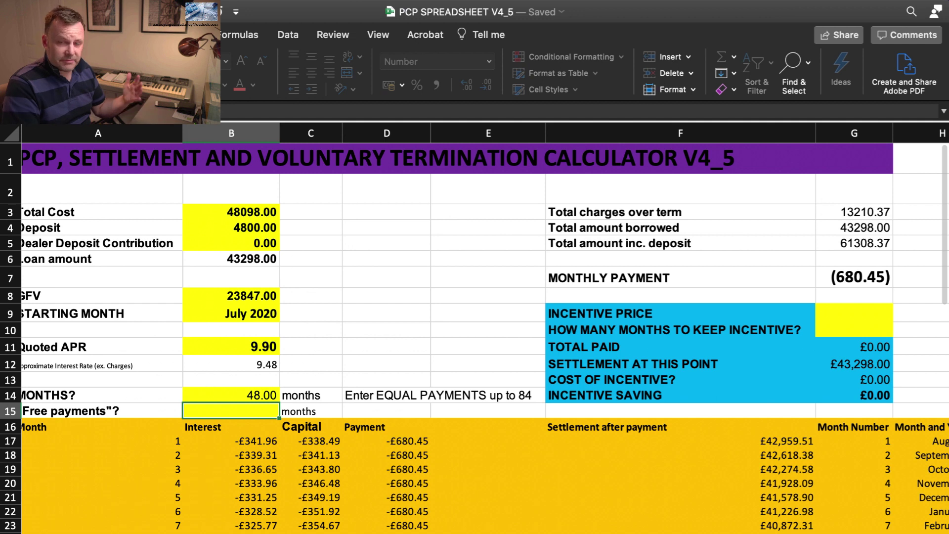
scroll(485, 326, "left", 1)
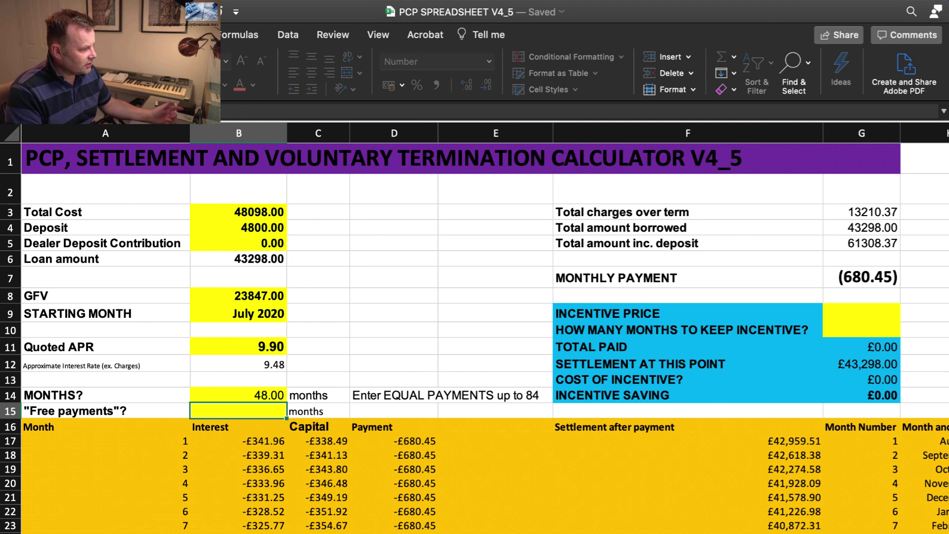
Step: Change the number of equal monthly payments to 47 to test a one-month-shorter PCP term
left_click(238, 395)
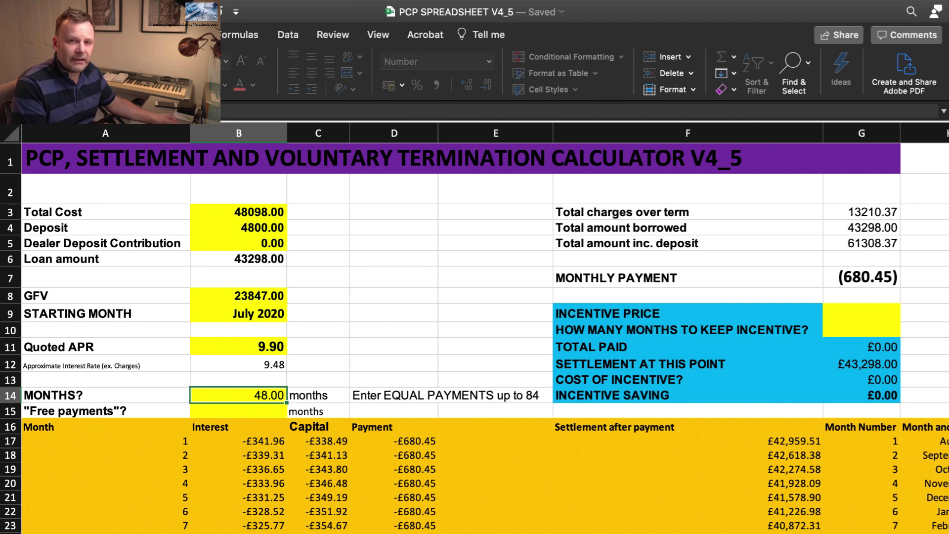
type("47")
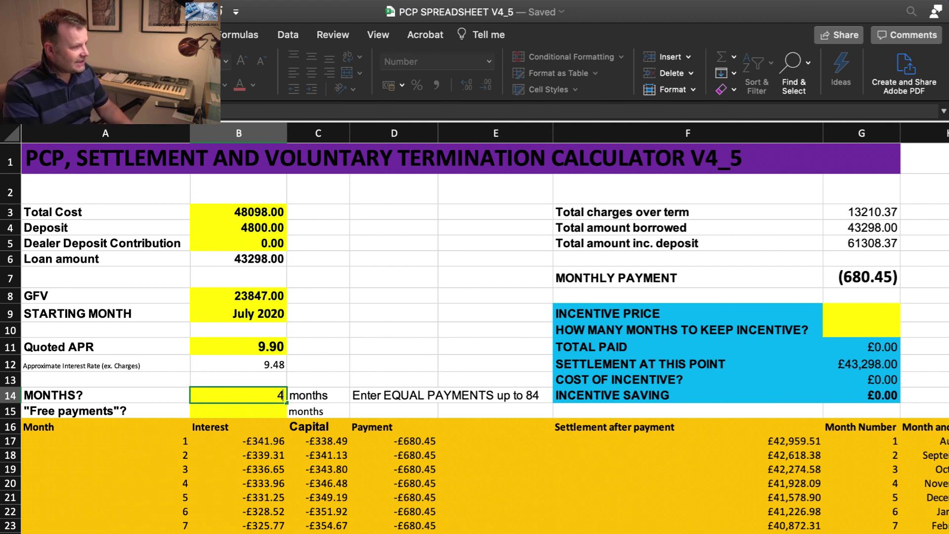
key("Return")
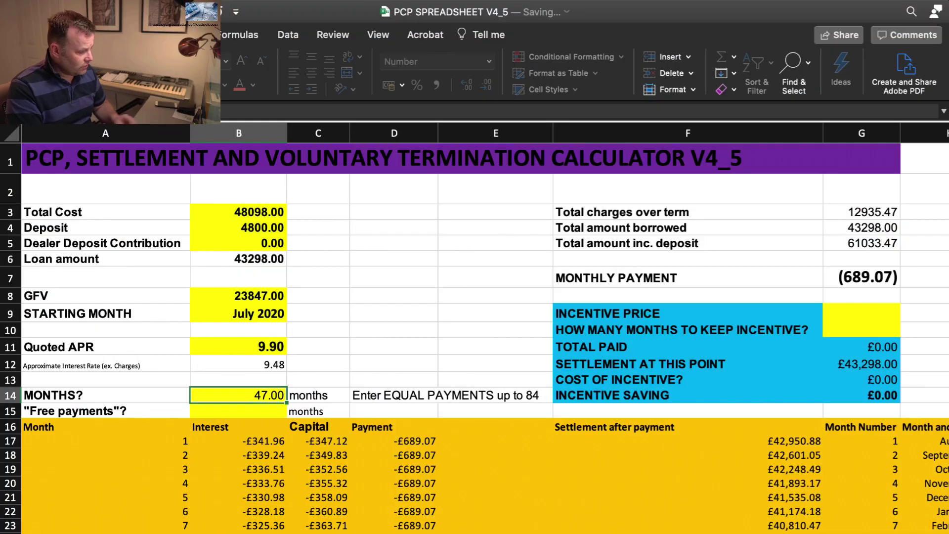
Step: Restore the number of equal monthly payments to 48 and keep that months value selected
type("48")
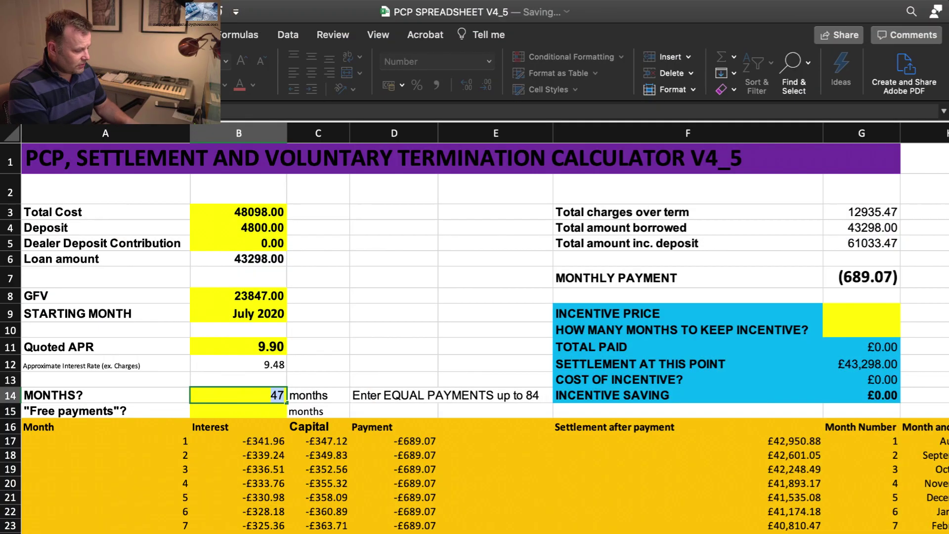
key("Return")
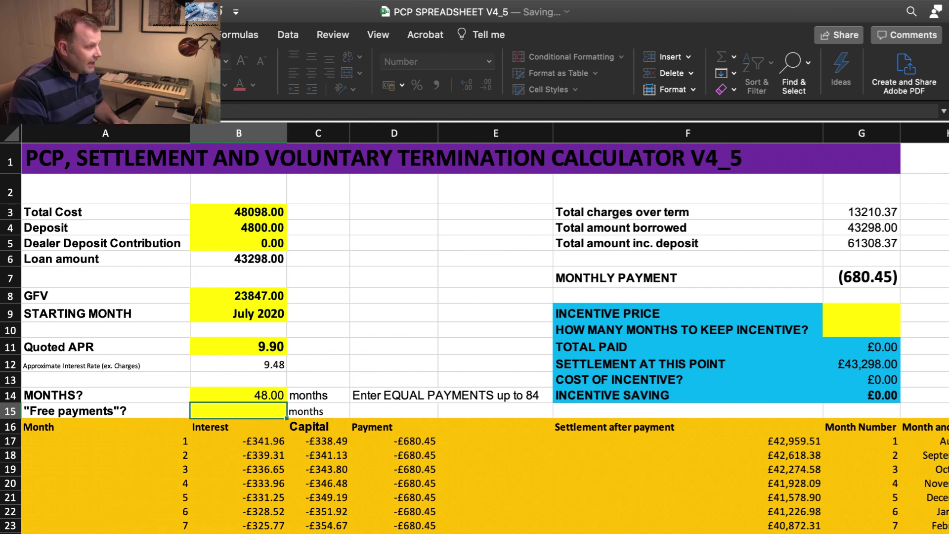
left_click(238, 395)
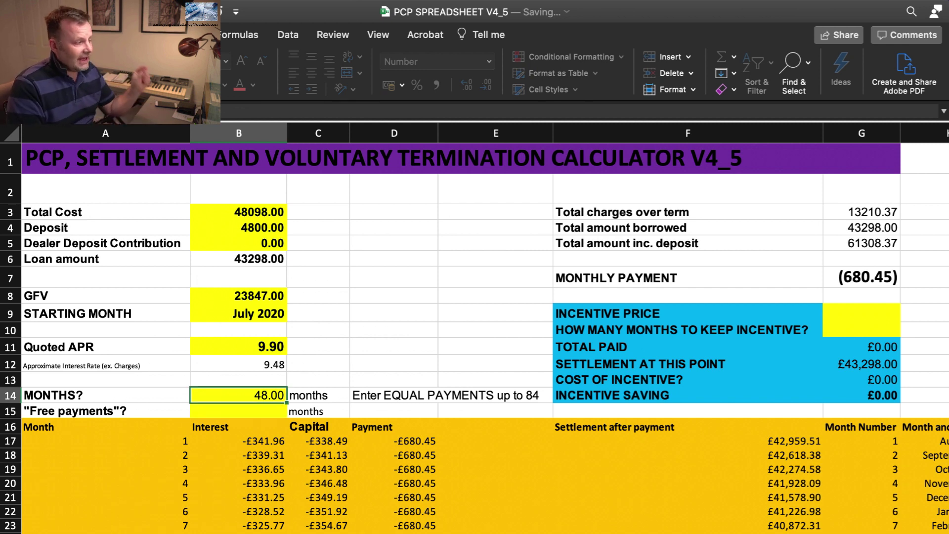